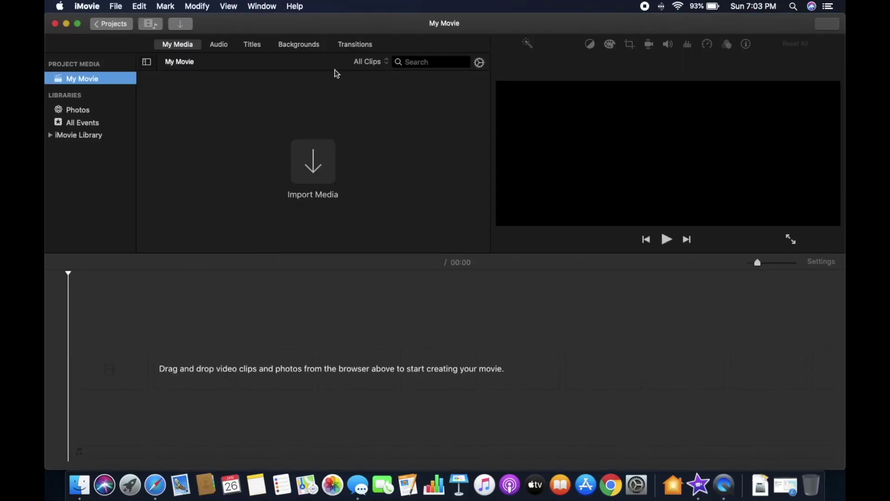
{"action": "left_click", "coordinate": [285, 46]}
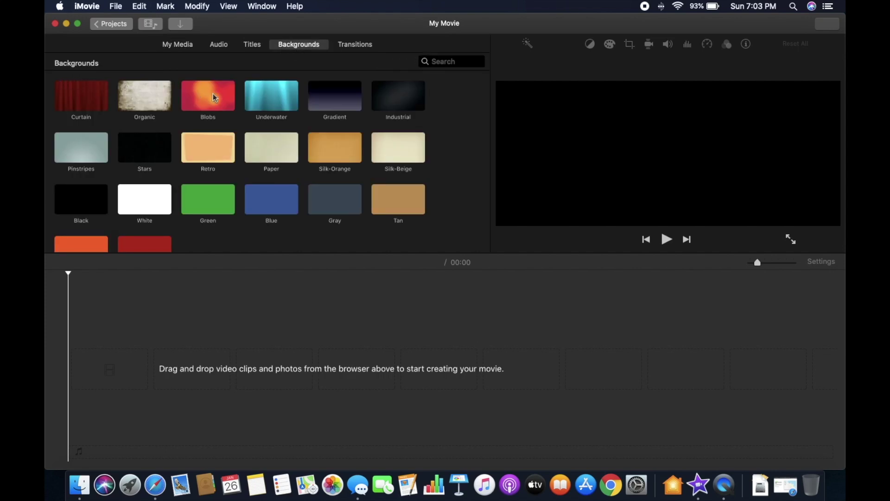
{"action": "scroll", "coordinate": [284, 146], "scroll_direction": "down", "scroll_amount": 2}
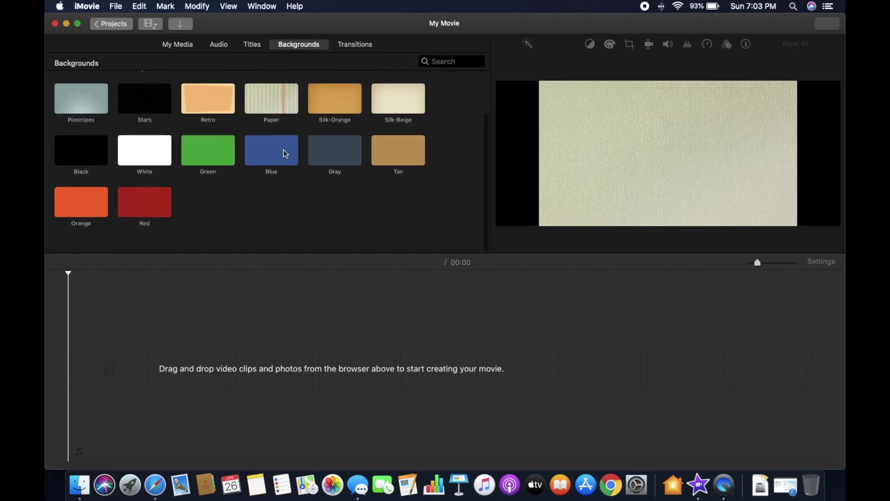
{"action": "scroll", "coordinate": [286, 154], "scroll_direction": "up", "scroll_amount": 3}
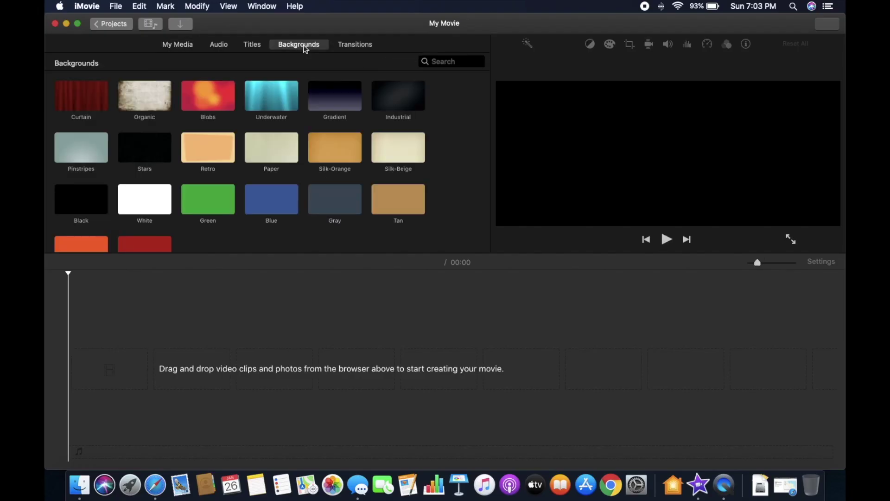
{"action": "left_click", "coordinate": [351, 46]}
{"action": "left_click", "coordinate": [183, 46]}
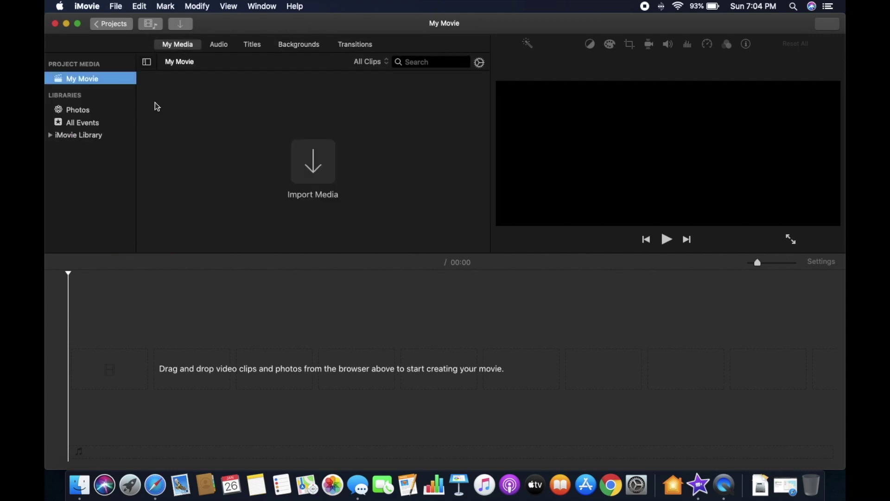
{"action": "left_click", "coordinate": [114, 24]}
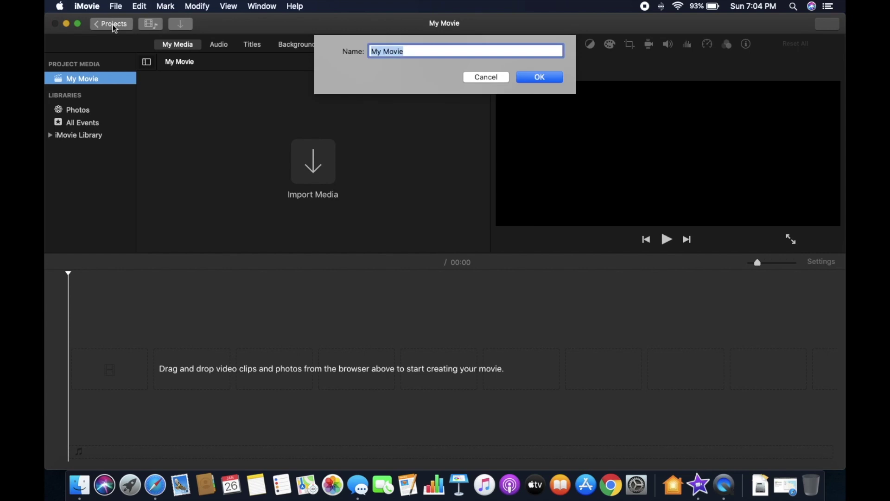
{"action": "left_click", "coordinate": [497, 77]}
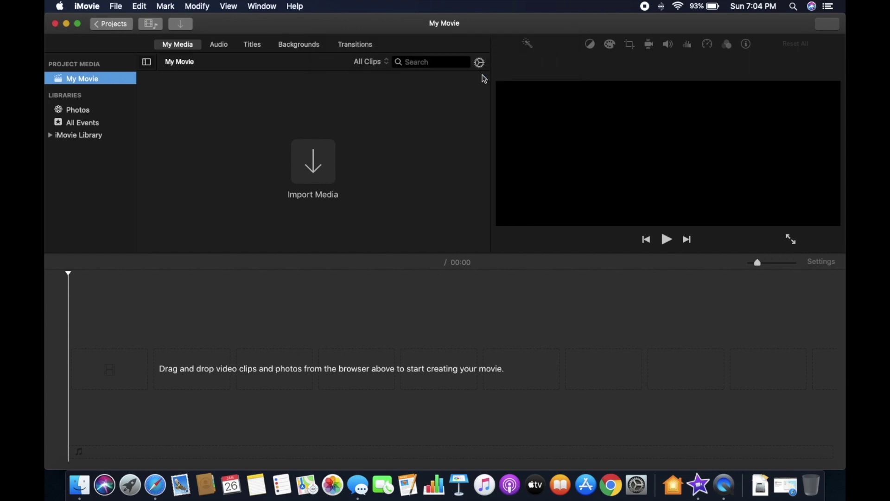
{"action": "left_click", "coordinate": [299, 46]}
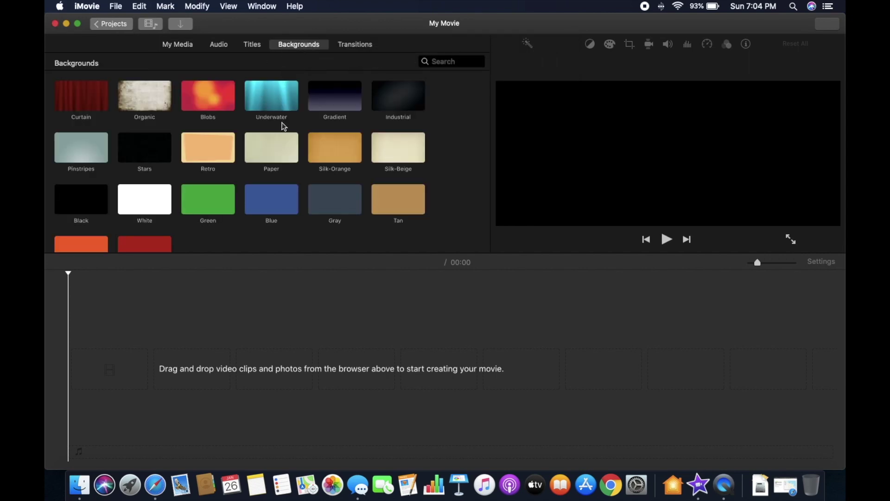
Search iMovie Help for 'map', correcting the misspelled 'mao'.
{"action": "left_click", "coordinate": [295, 6]}
{"action": "type", "text": "mao"}
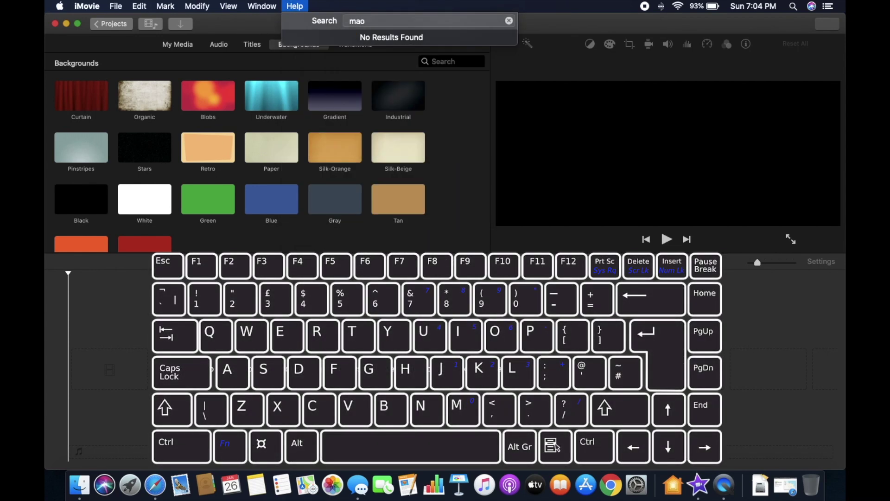
{"action": "key", "text": "BackSpace"}
{"action": "type", "text": "p"}
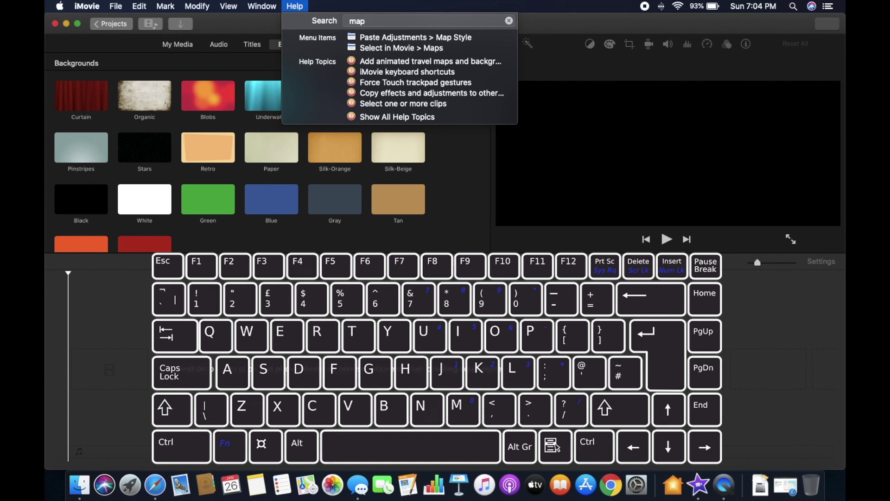
Inspect the Edit > Select in Movie > Maps entry, then dismiss the menus and search.
{"action": "left_click", "coordinate": [342, 12]}
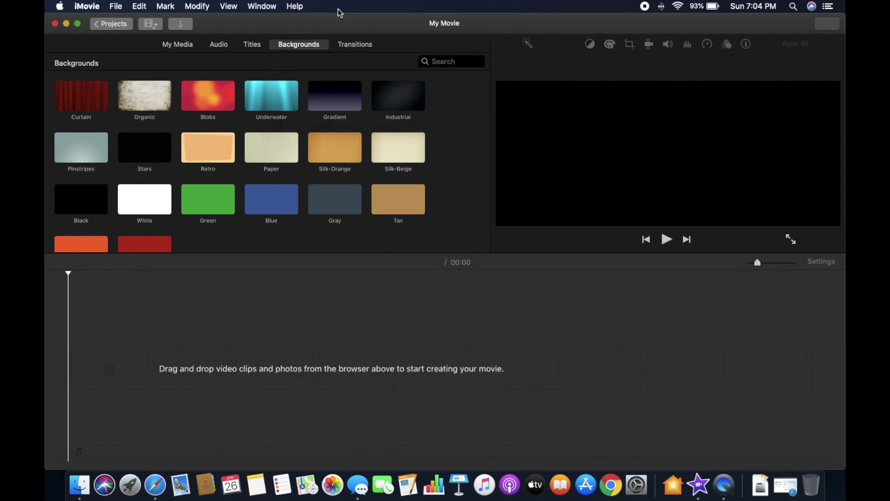
{"action": "left_click", "coordinate": [308, 11]}
{"action": "left_click", "coordinate": [308, 11]}
{"action": "left_click", "coordinate": [308, 11]}
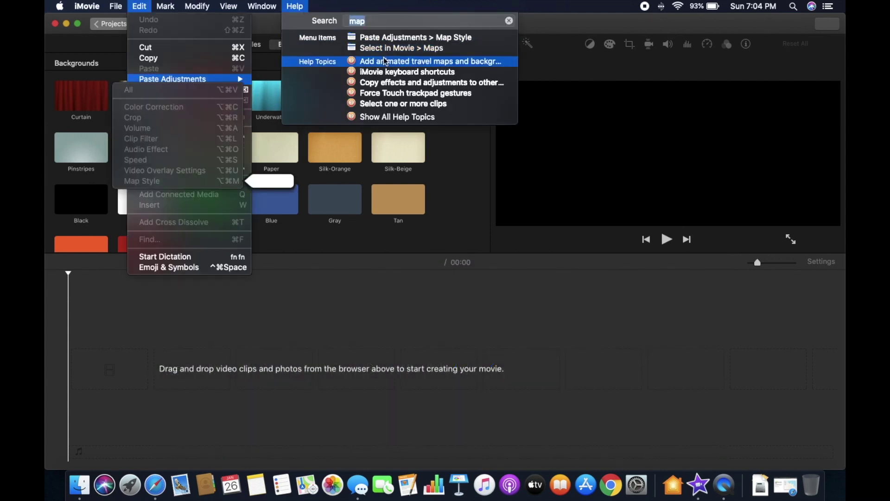
{"action": "mouse_move", "coordinate": [361, 49]}
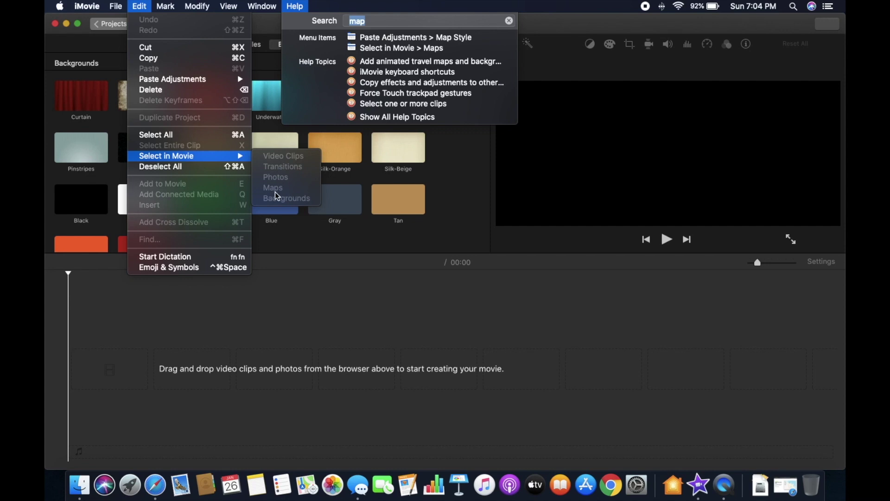
{"action": "left_click", "coordinate": [349, 323]}
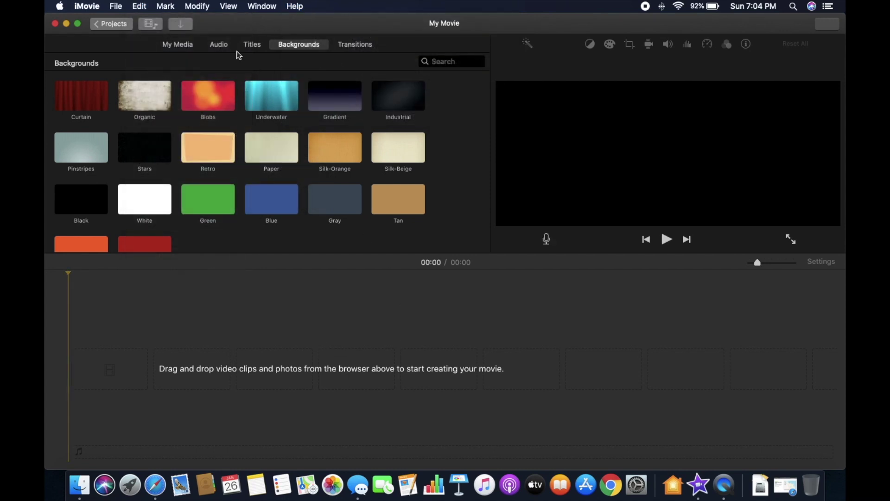
{"action": "scroll", "coordinate": [229, 101], "scroll_direction": "up", "scroll_amount": 2}
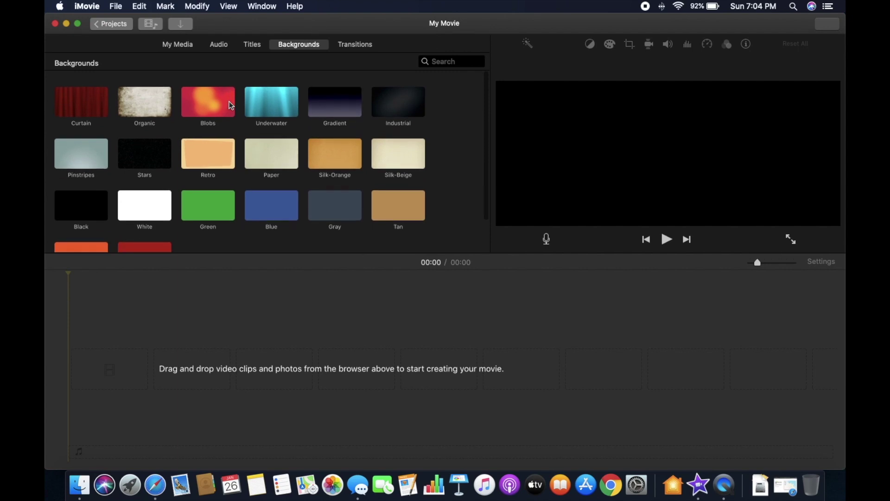
{"action": "scroll", "coordinate": [229, 101], "scroll_direction": "down", "scroll_amount": 2}
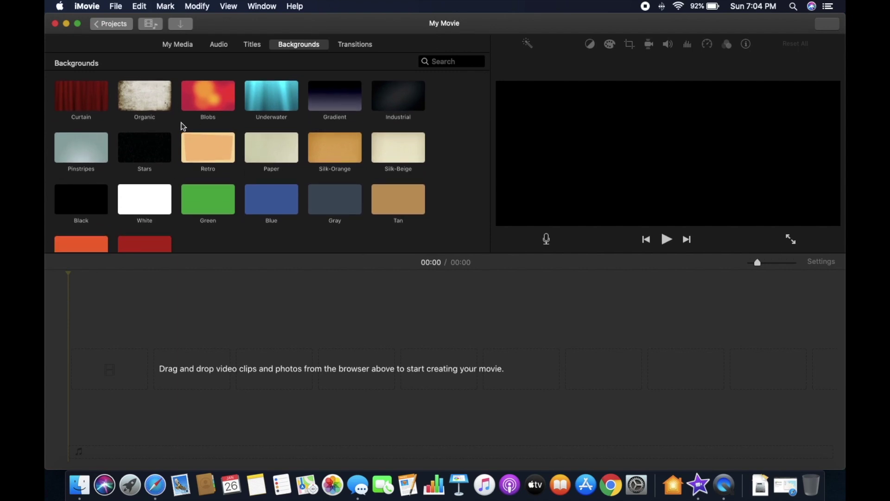
Close the iMovie window and bring up Language & Region in System Preferences.
{"action": "left_click", "coordinate": [55, 24]}
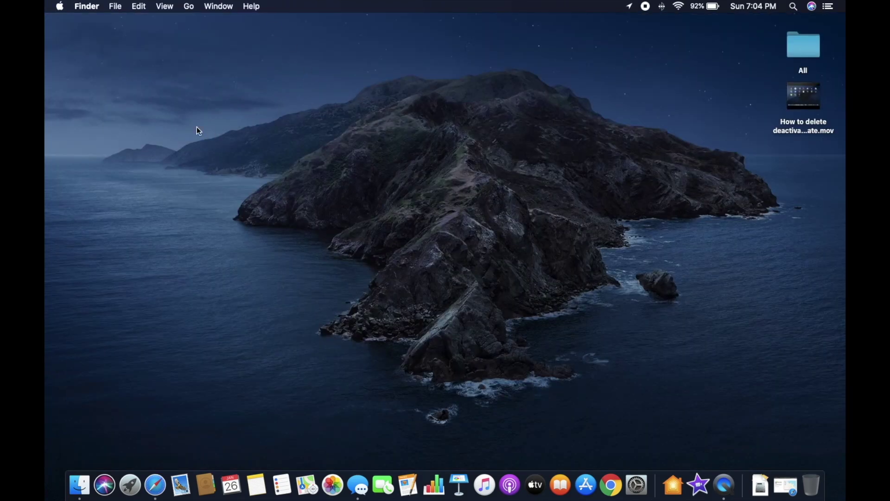
{"action": "left_click", "coordinate": [60, 6]}
{"action": "left_click", "coordinate": [111, 36]}
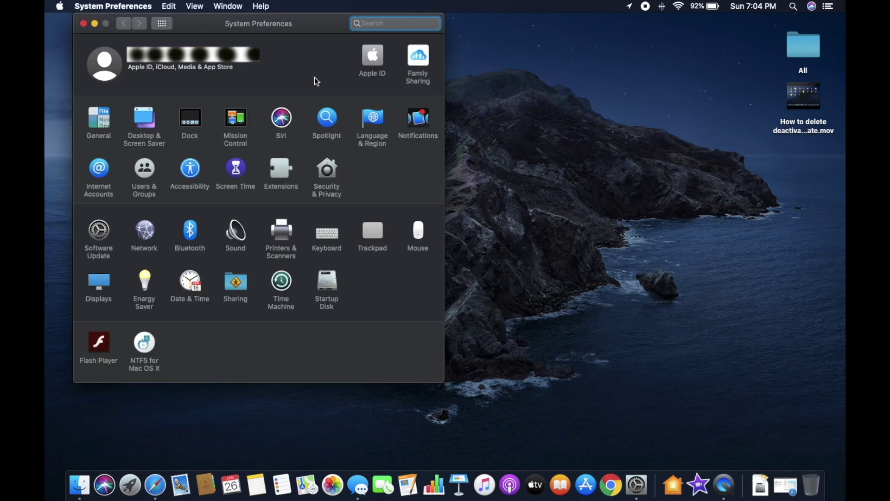
{"action": "left_click", "coordinate": [373, 122]}
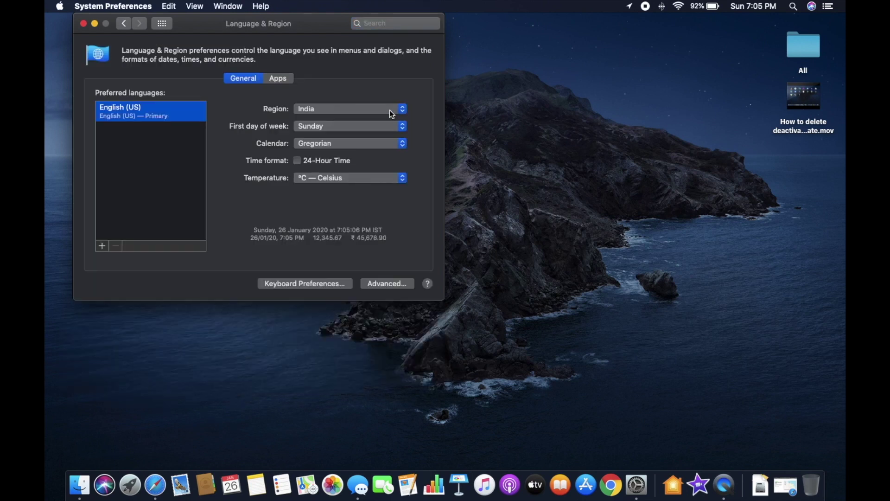
Change the region from India to United Kingdom, confirming with the admin password.
{"action": "left_click", "coordinate": [392, 115]}
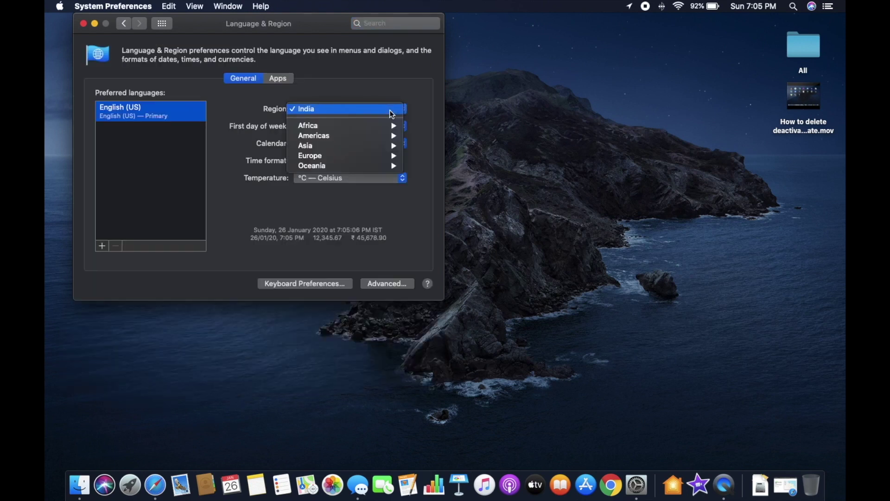
{"action": "mouse_move", "coordinate": [391, 158]}
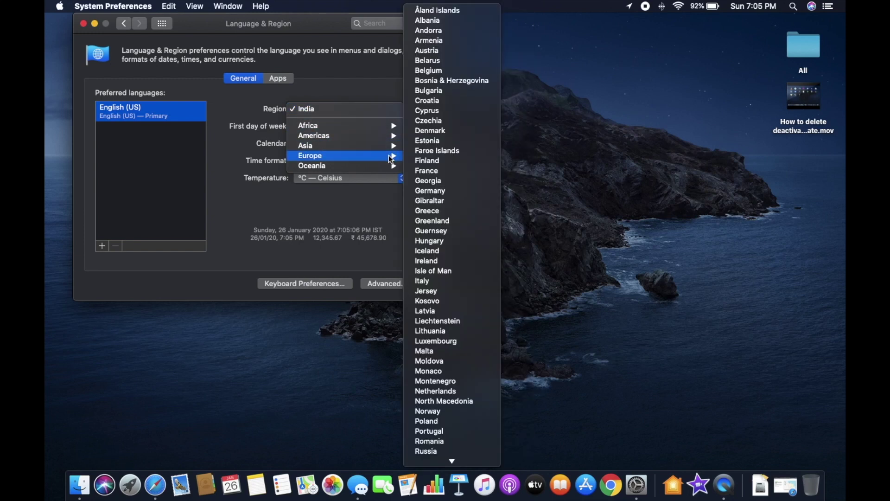
{"action": "scroll", "coordinate": [434, 291], "scroll_direction": "down", "scroll_amount": 5}
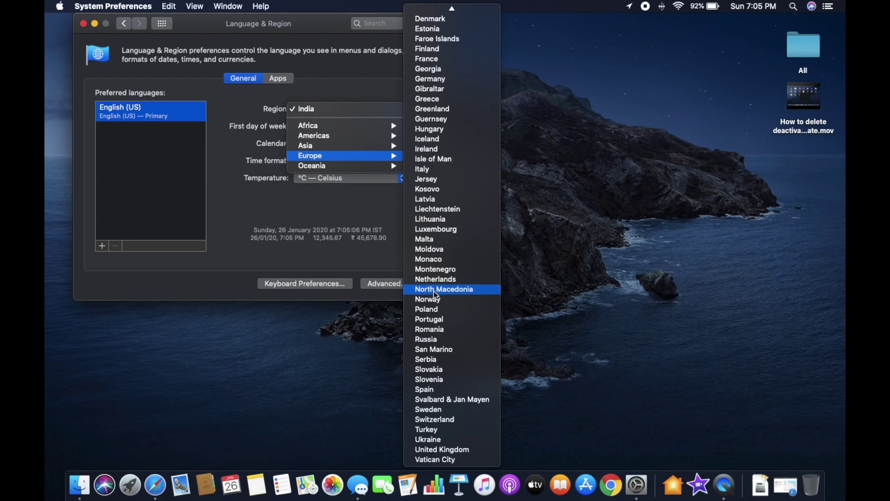
{"action": "left_click", "coordinate": [444, 449]}
{"action": "type", "text": "••"}
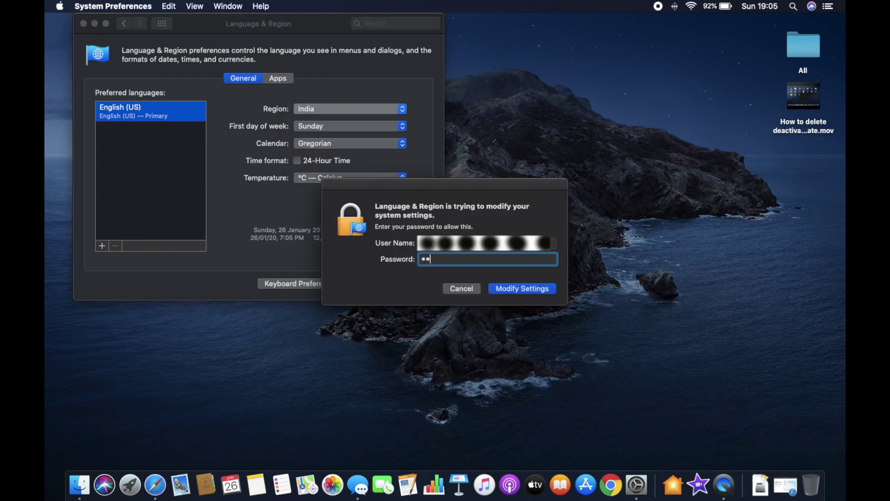
{"action": "key", "text": "Return"}
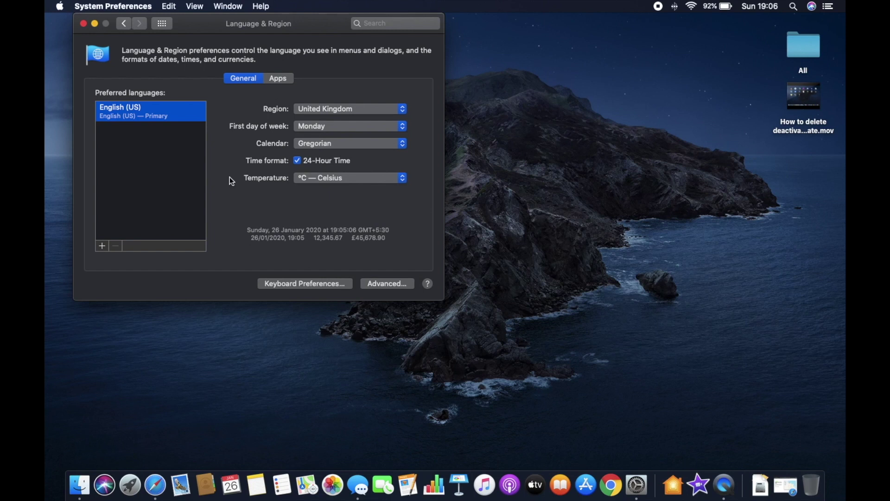
Minimize System Preferences, relaunch iMovie and preview the globe maps, ending on Old World Globe.
{"action": "left_click", "coordinate": [95, 24]}
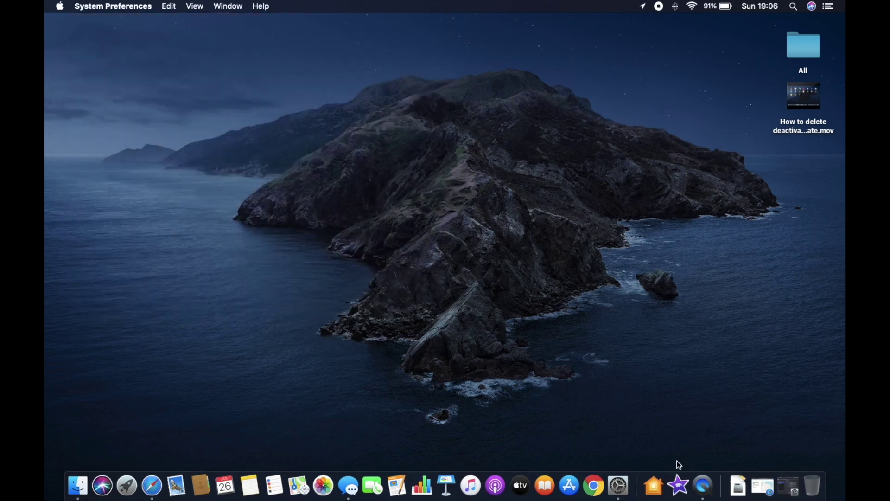
{"action": "left_click", "coordinate": [679, 485]}
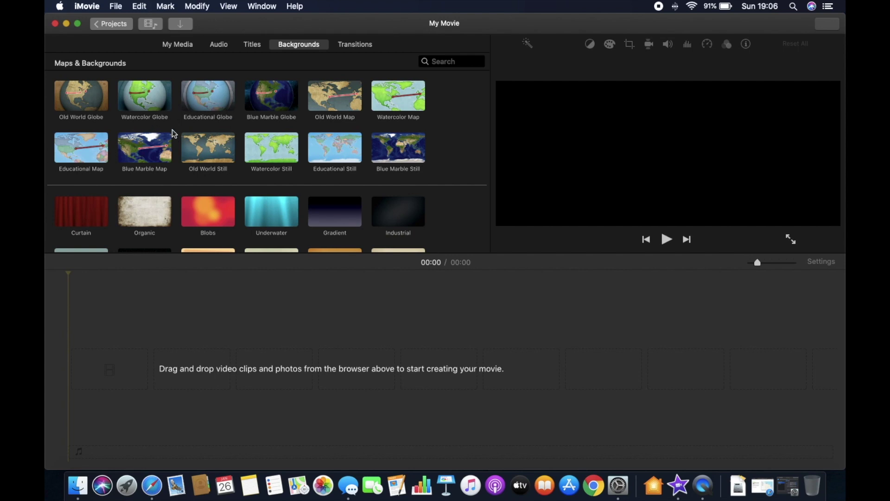
{"action": "scroll", "coordinate": [195, 130], "scroll_direction": "down", "scroll_amount": 5}
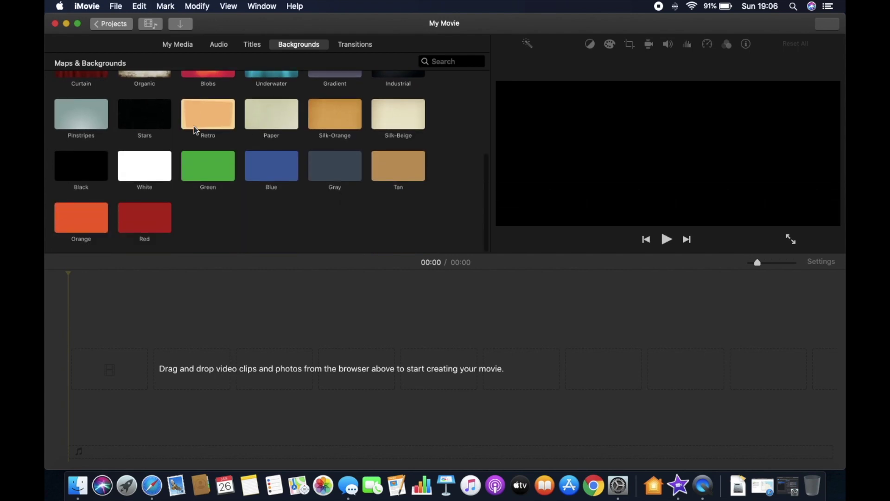
{"action": "scroll", "coordinate": [195, 130], "scroll_direction": "up", "scroll_amount": 4}
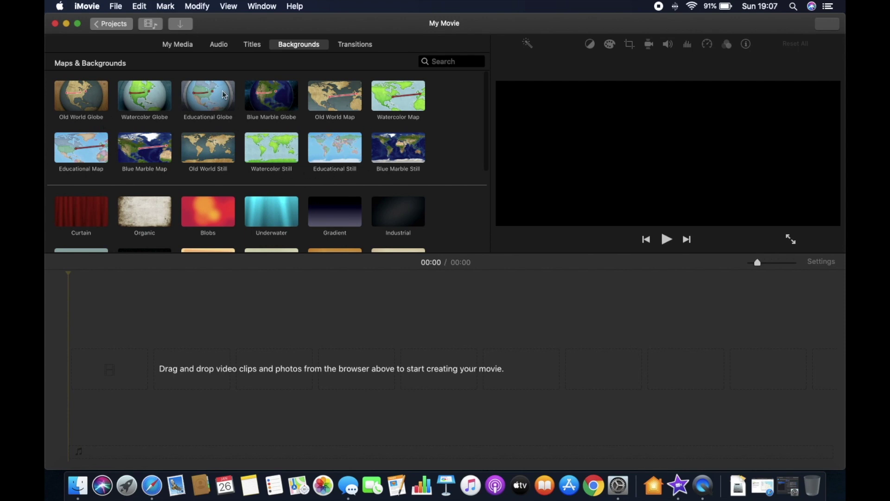
{"action": "left_click", "coordinate": [156, 110]}
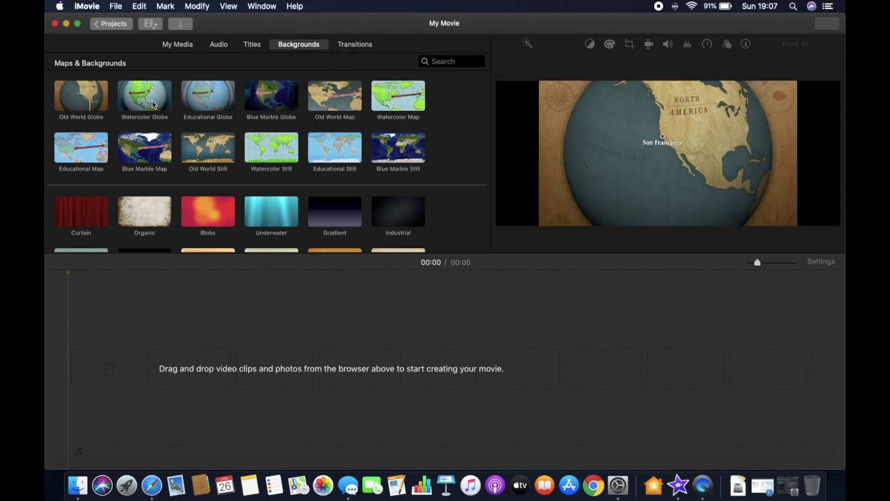
{"action": "left_click", "coordinate": [134, 103]}
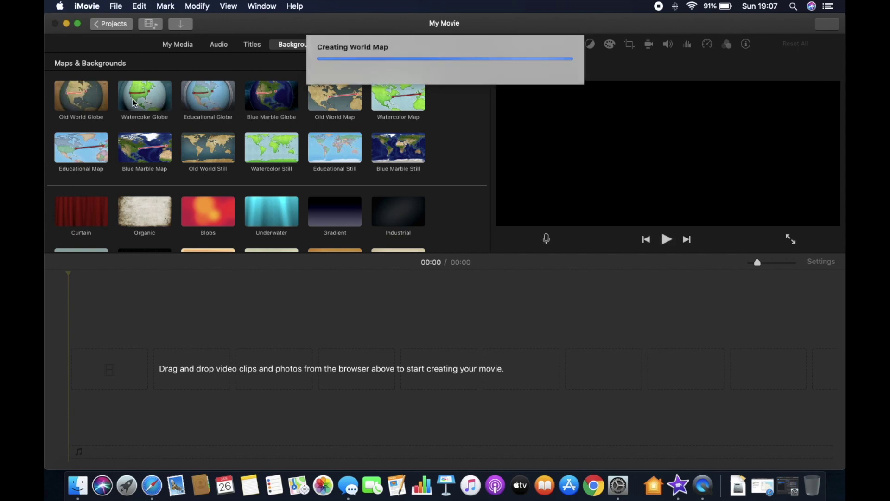
{"action": "left_click", "coordinate": [95, 102]}
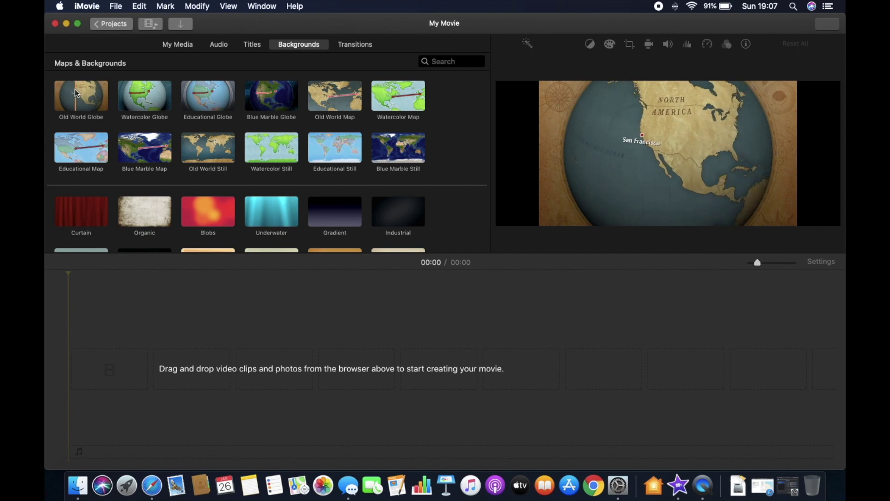
Add the Old World Globe clip to the timeline with Mumbai as the route start.
{"action": "left_click_drag", "start_coordinate": [91, 98], "coordinate": [107, 366]}
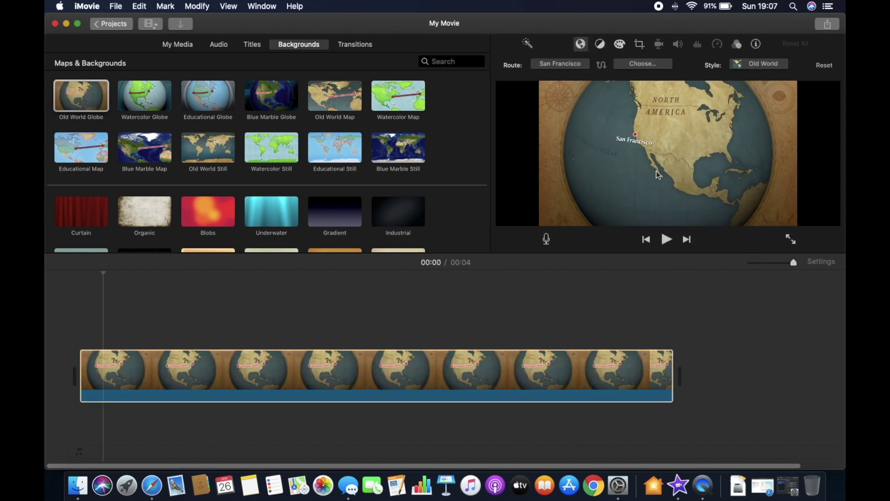
{"action": "left_click", "coordinate": [579, 65]}
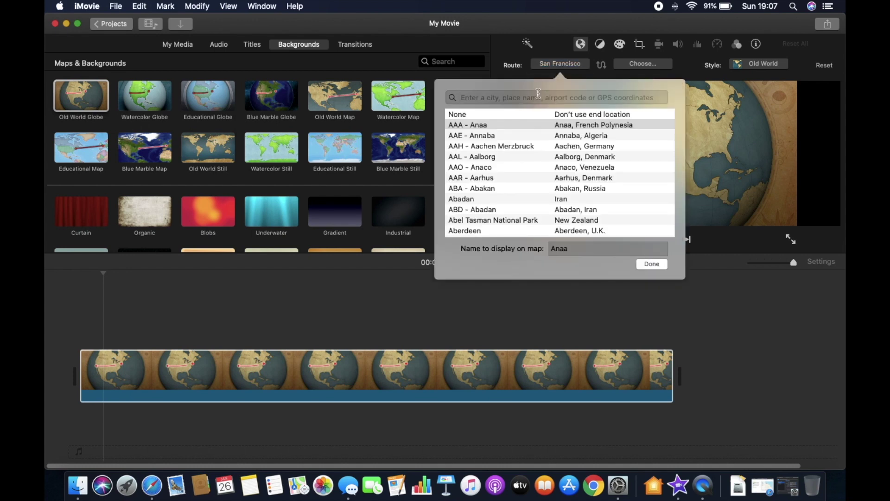
{"action": "type", "text": "M"}
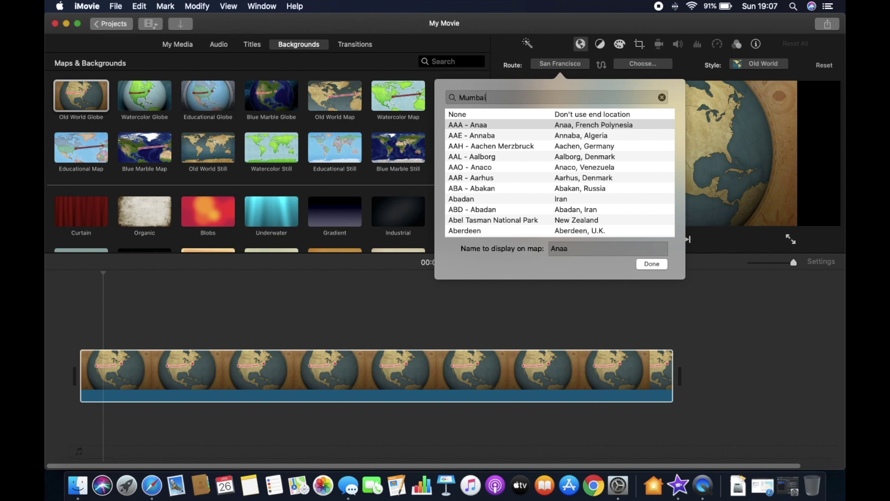
{"action": "type", "text": "umbai"}
{"action": "left_click", "coordinate": [538, 126]}
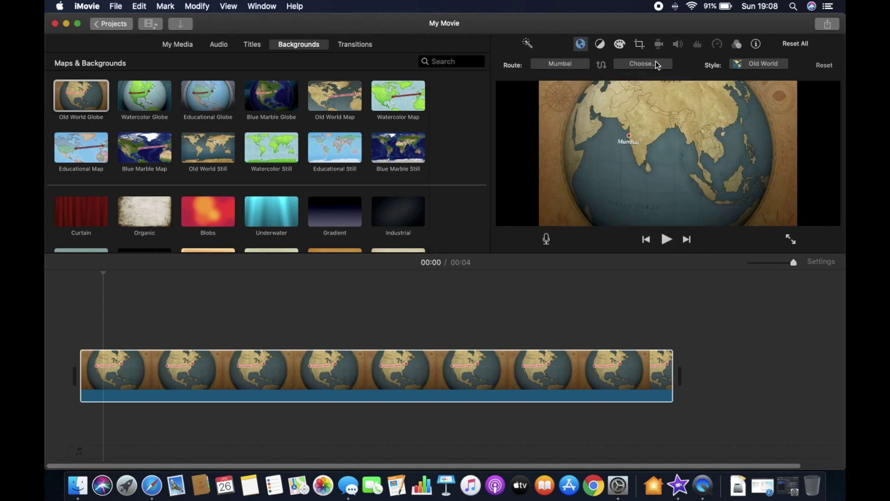
Set Beverly Hills, California as the route's destination and play the animation.
{"action": "left_click", "coordinate": [657, 65]}
{"action": "type", "text": "Califo"}
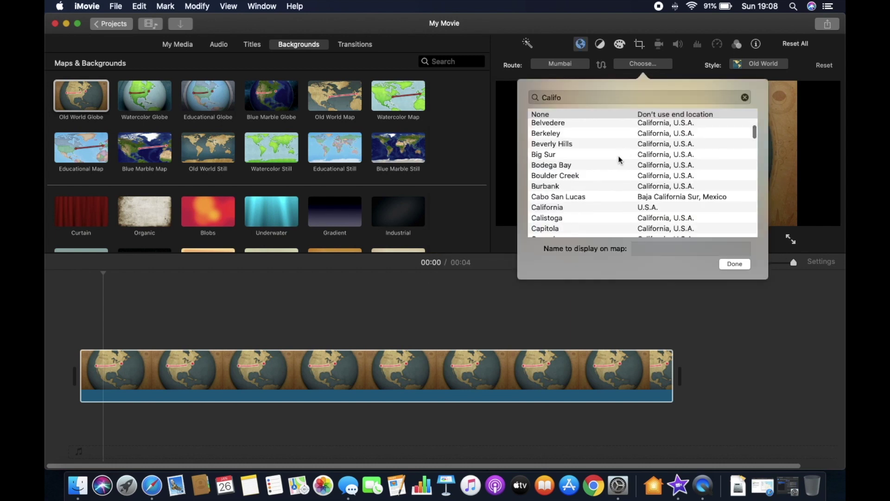
{"action": "left_click", "coordinate": [625, 145]}
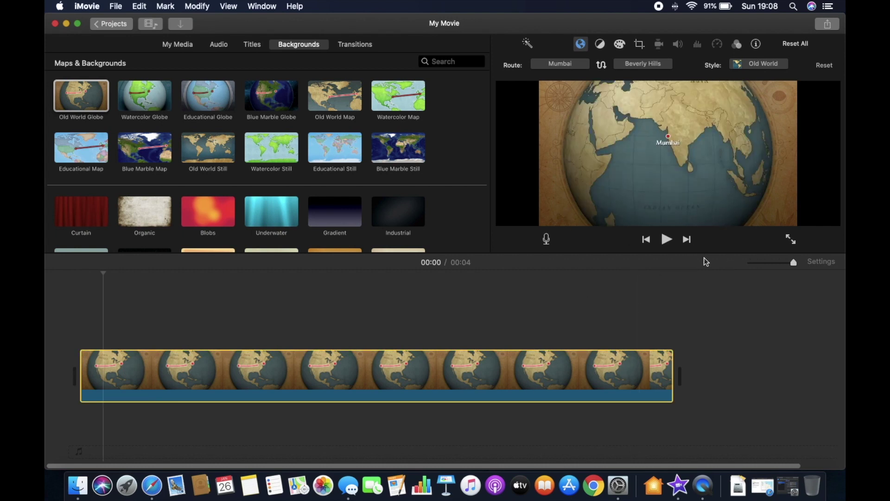
{"action": "left_click", "coordinate": [666, 240]}
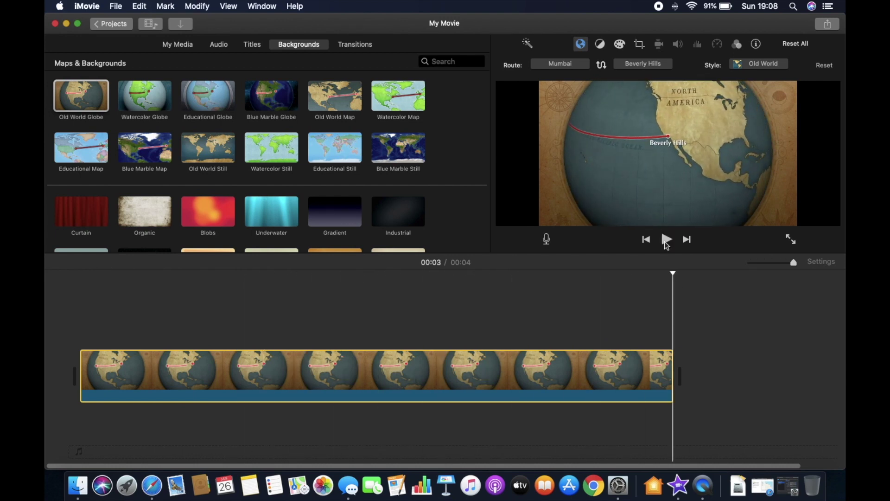
Replay the Mumbai to Beverly Hills clip, stretch it from 4 to about 12 seconds, and play it.
{"action": "left_click", "coordinate": [646, 242]}
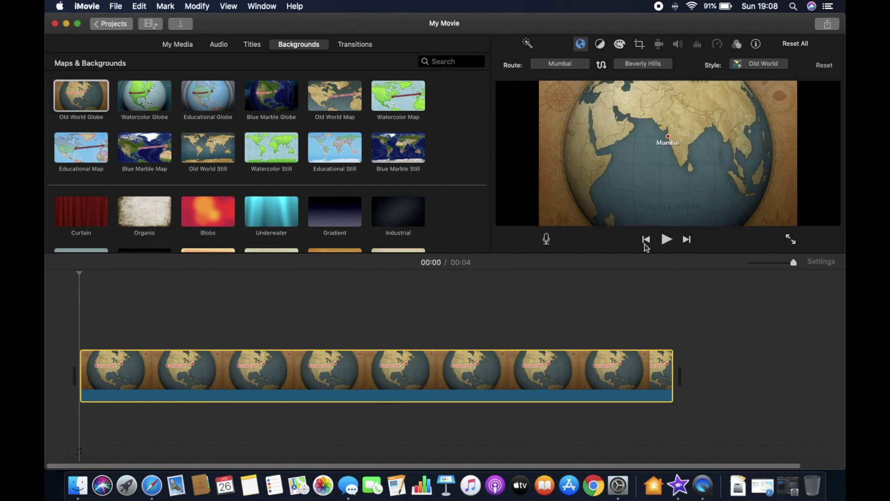
{"action": "left_click", "coordinate": [670, 241]}
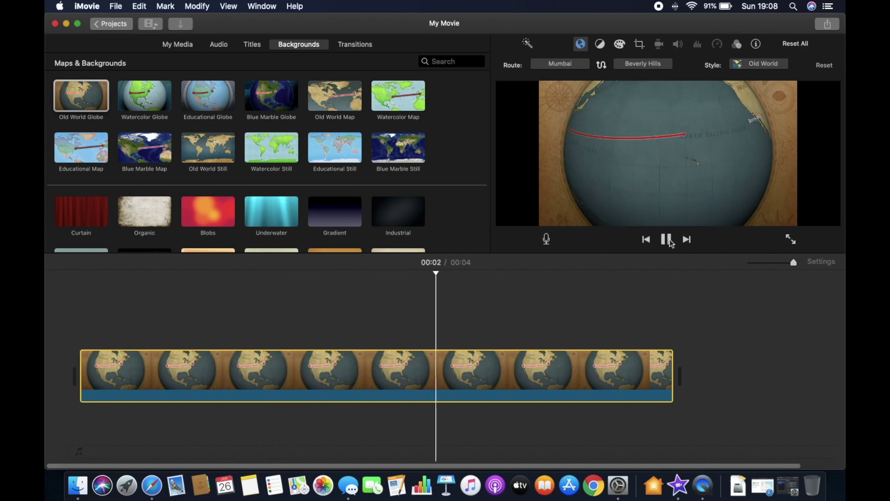
{"action": "right_click", "coordinate": [500, 381]}
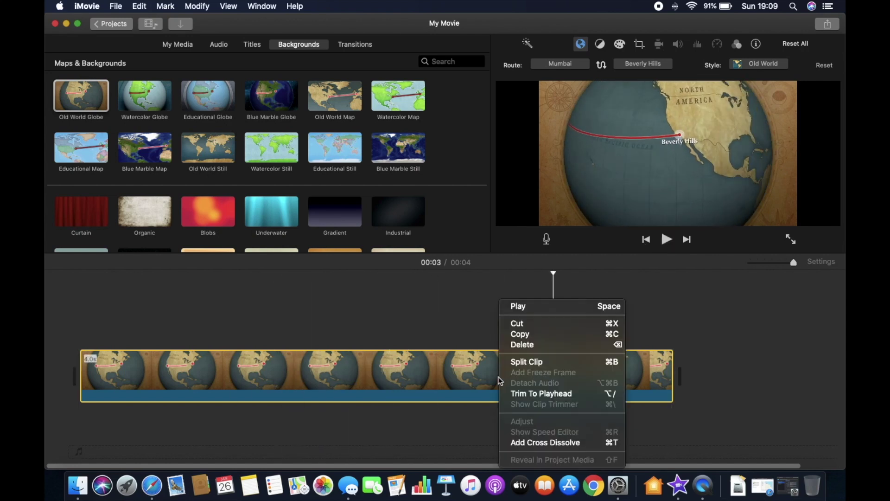
{"action": "left_click_drag", "start_coordinate": [672, 378], "coordinate": [461, 380]}
{"action": "left_click", "coordinate": [667, 240]}
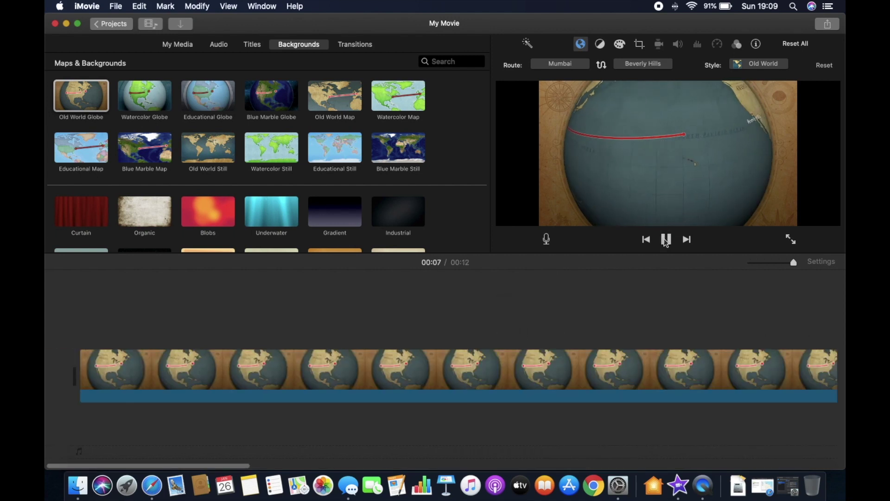